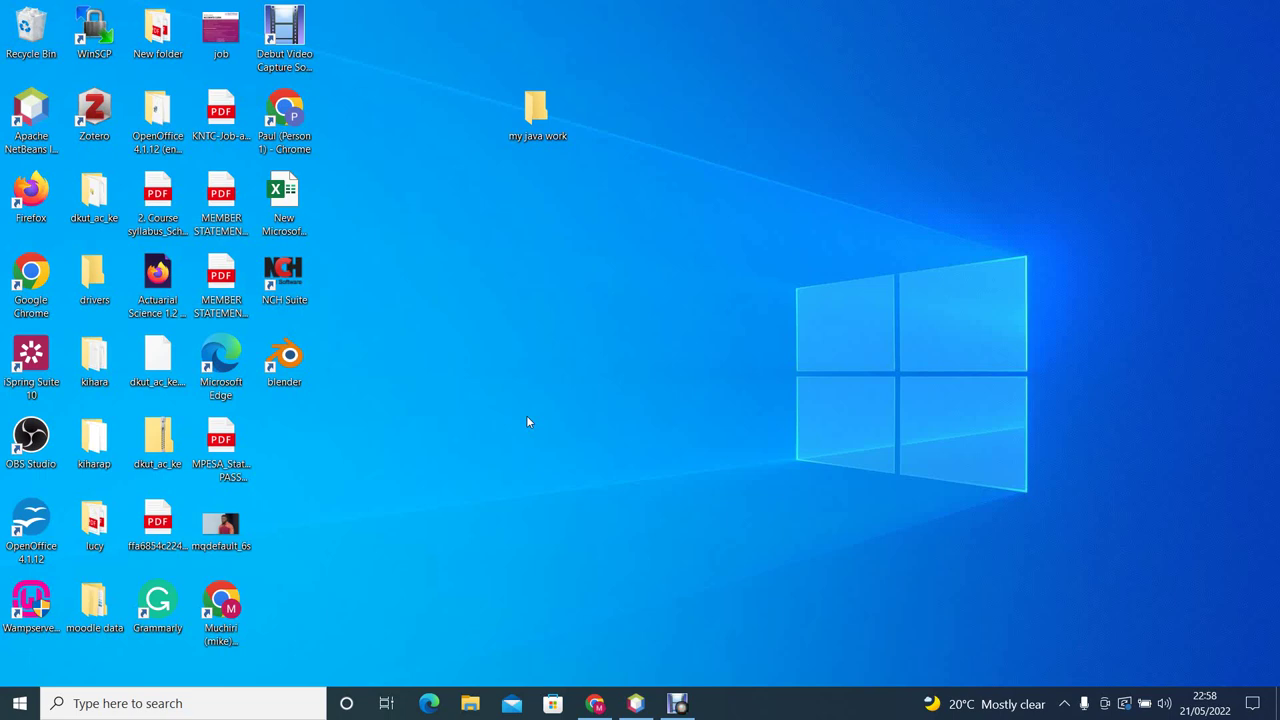
# Open the my java work folder and browse from it to C:\Program Files\Java\jdk-17.0.1\bin
pyautogui.doubleClick(542, 122)
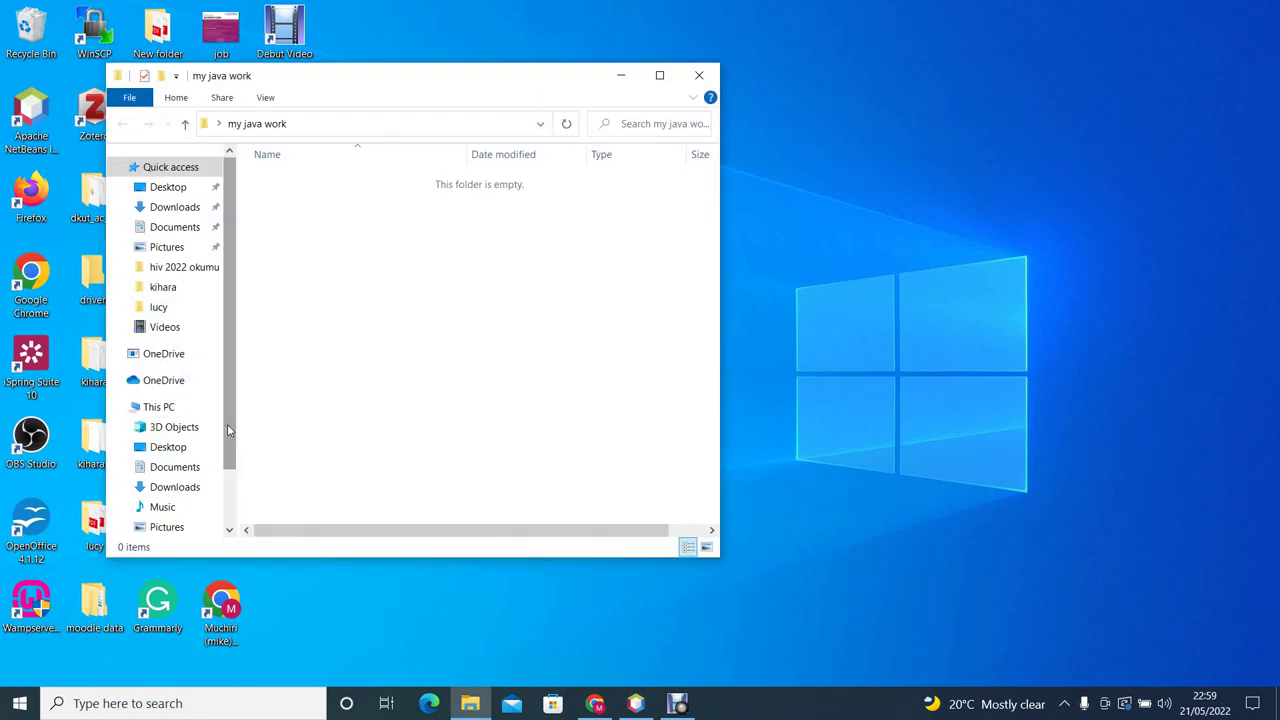
pyautogui.moveTo(227, 424); pyautogui.dragTo(228, 474)
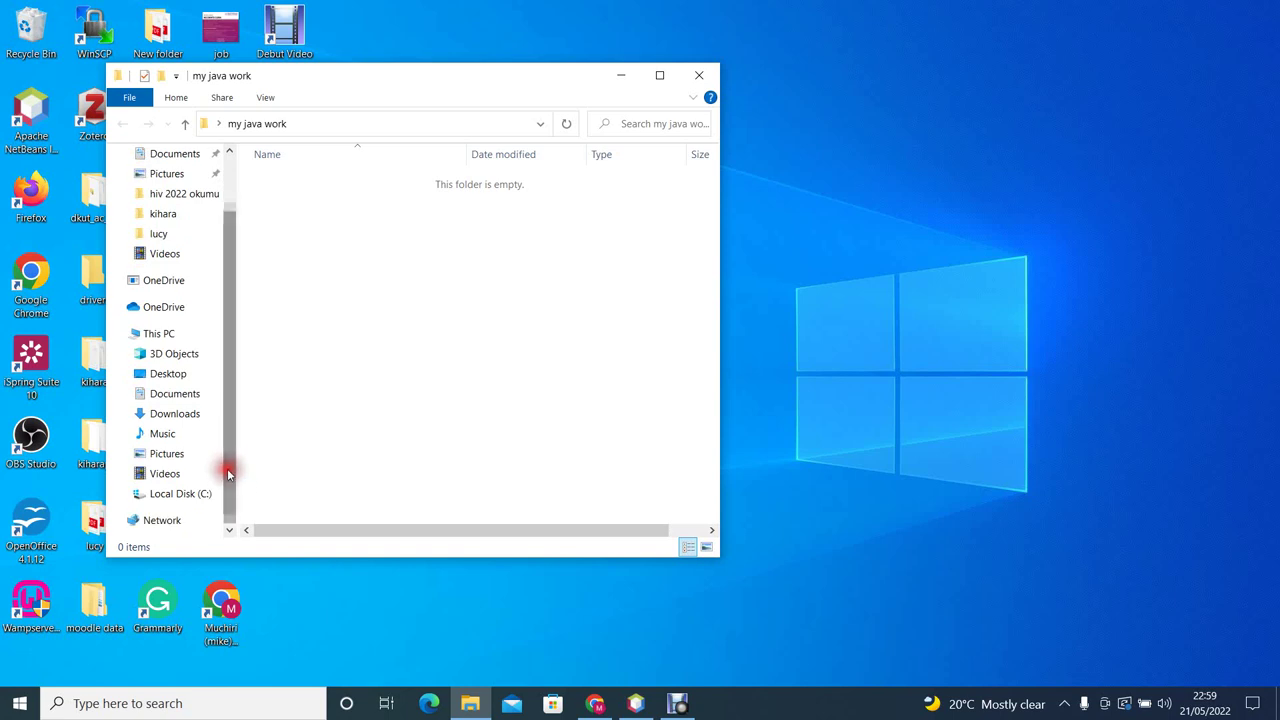
pyautogui.click(190, 497)
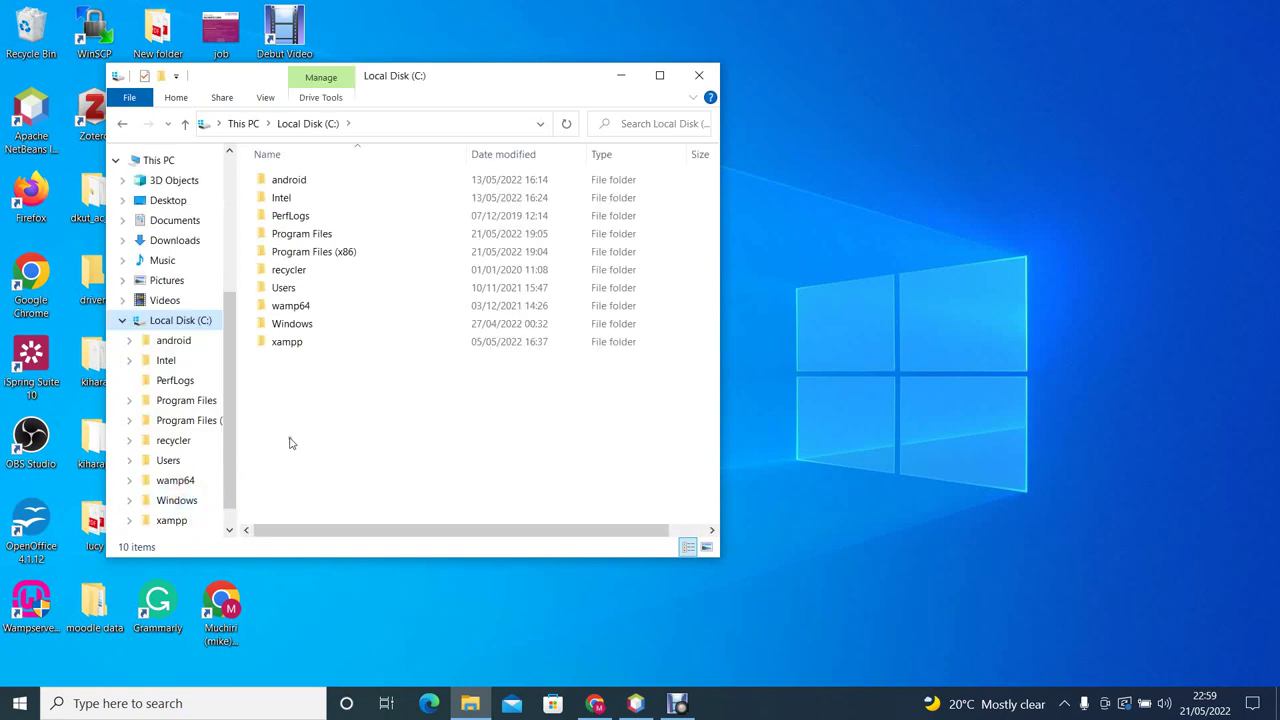
pyautogui.click(313, 238)
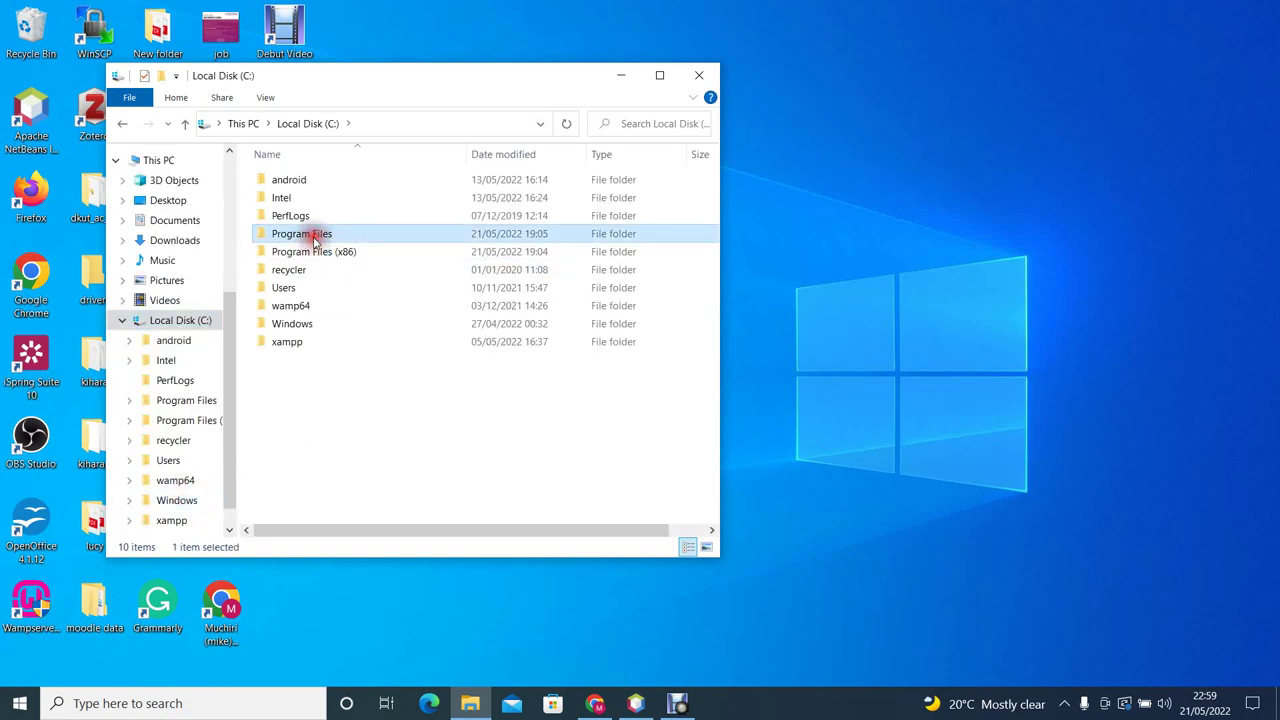
pyautogui.doubleClick(316, 241)
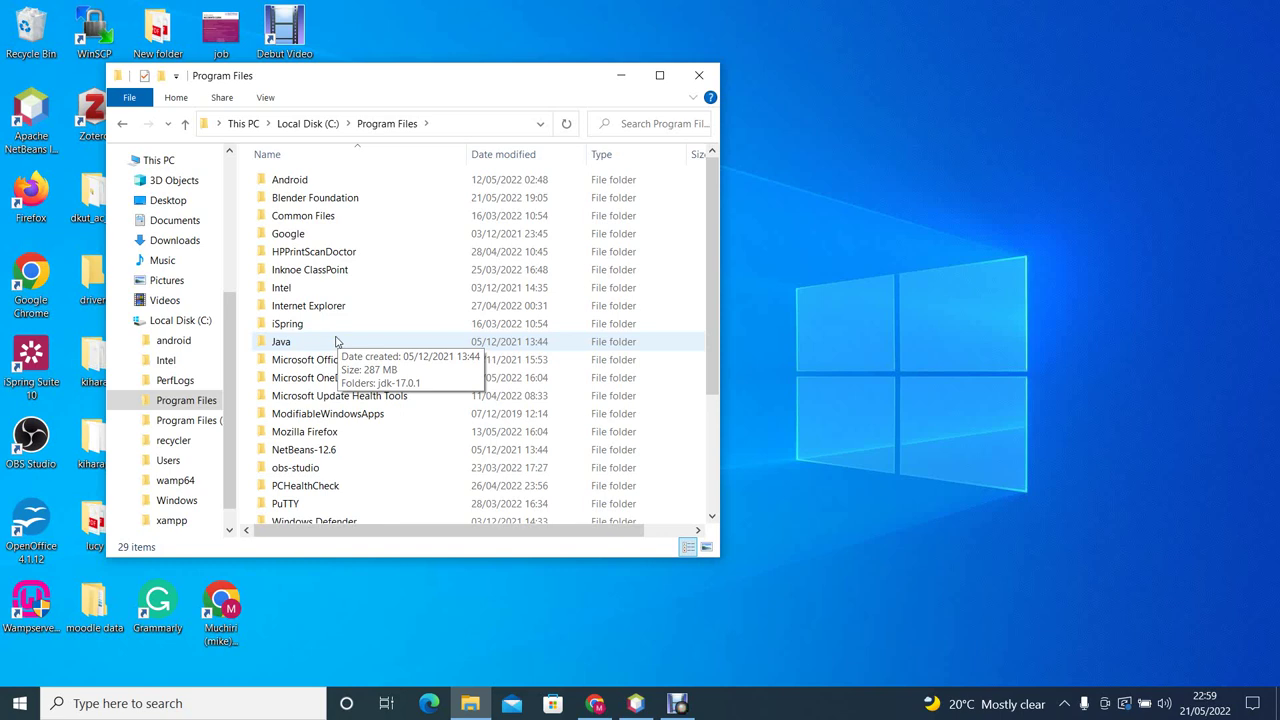
pyautogui.click(336, 342)
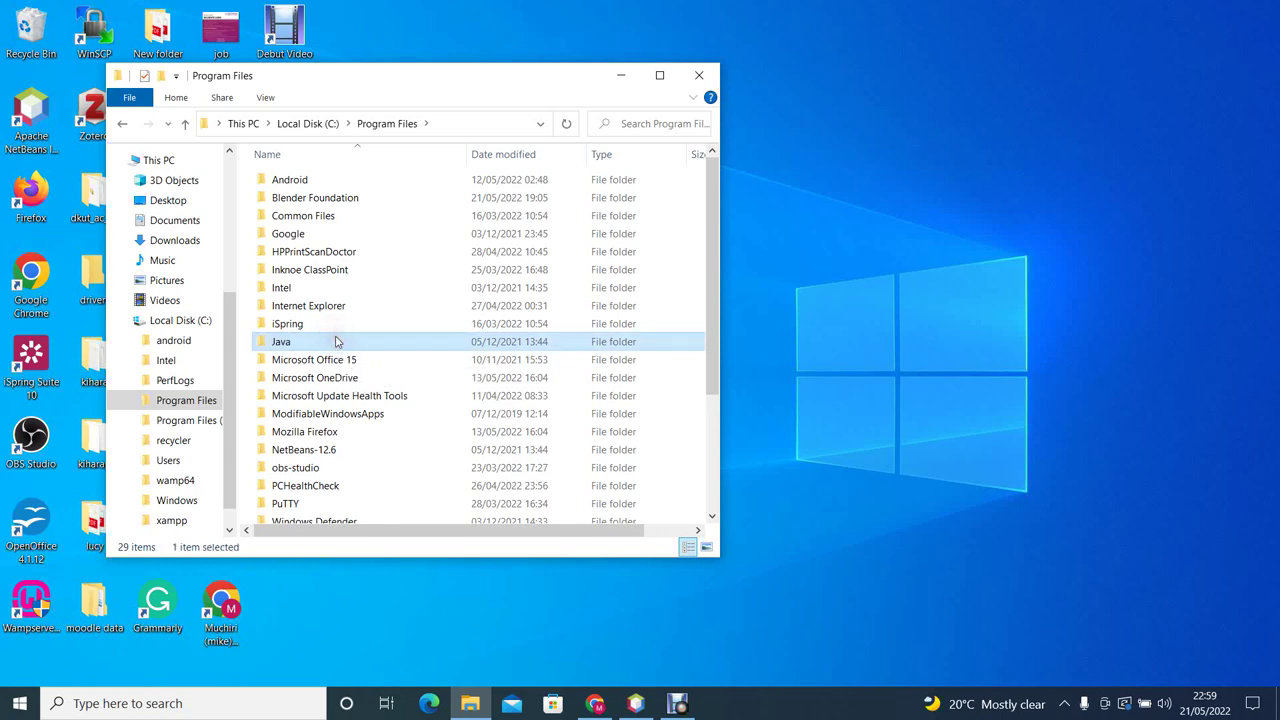
pyautogui.doubleClick(336, 342)
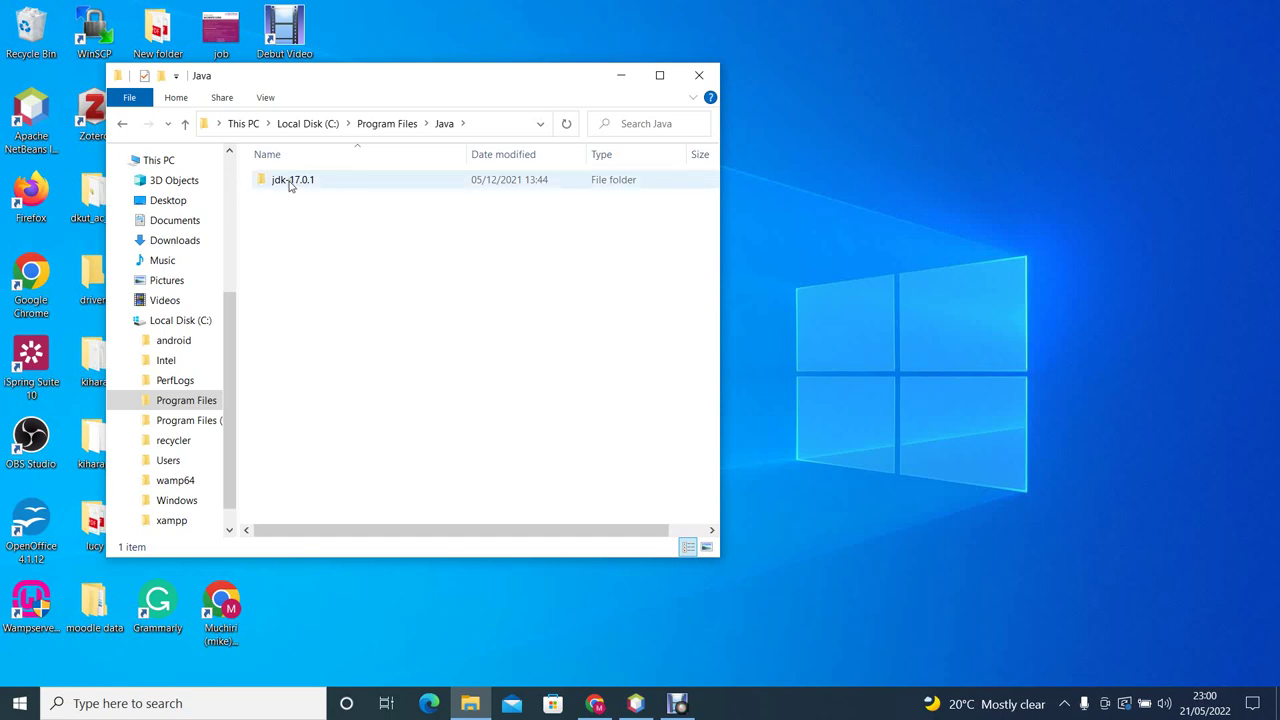
pyautogui.doubleClick(290, 186)
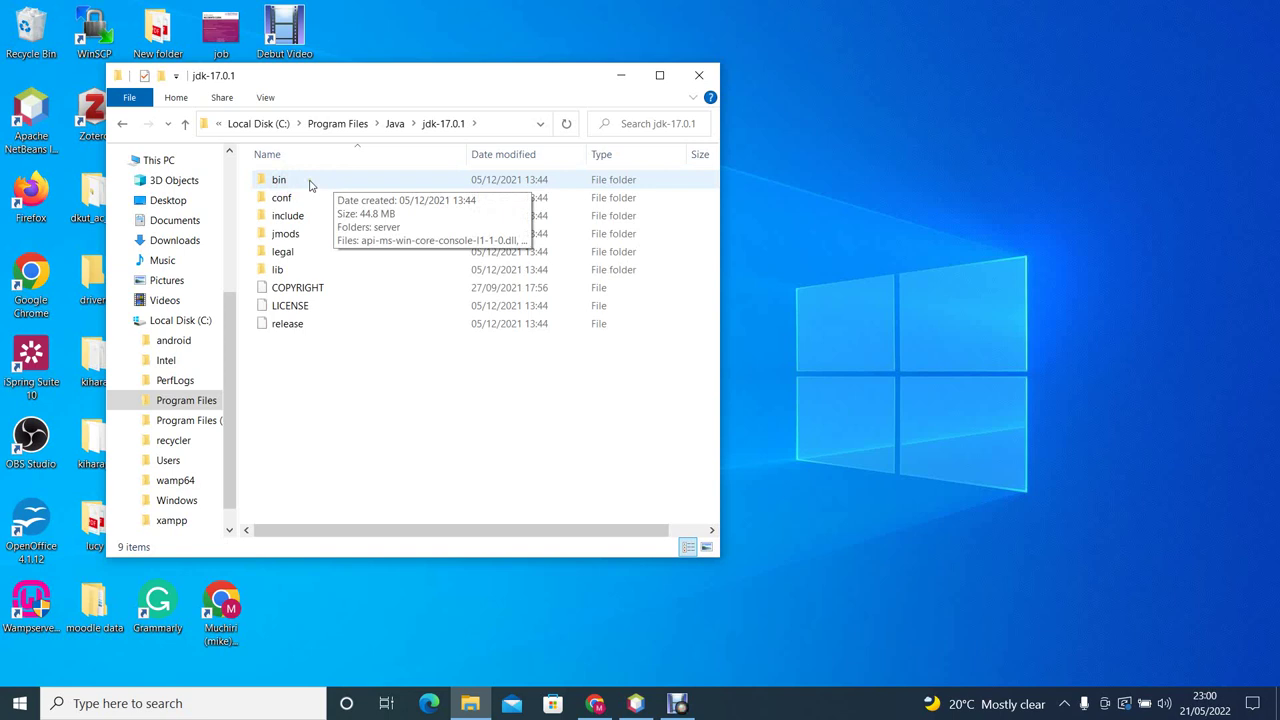
pyautogui.doubleClick(305, 180)
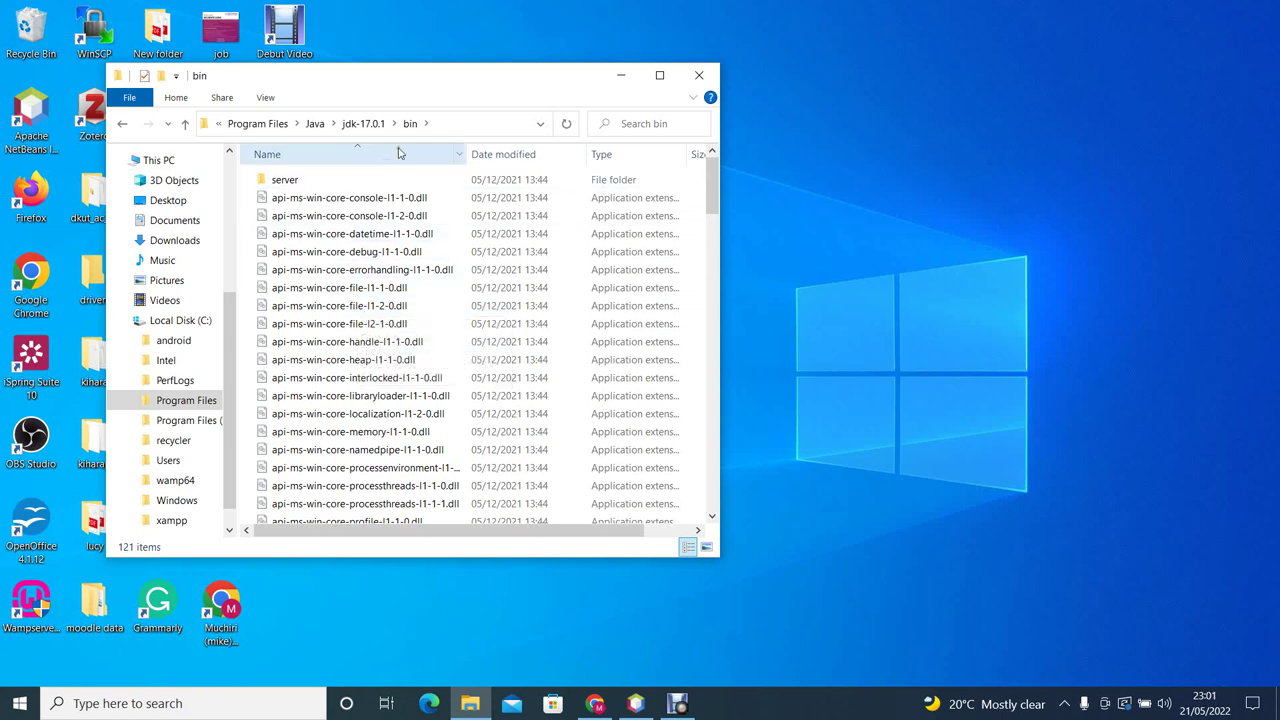
# Copy the full path of the JDK bin folder, C:\Program Files\Java\jdk-17.0.1\bin
pyautogui.click(460, 125)
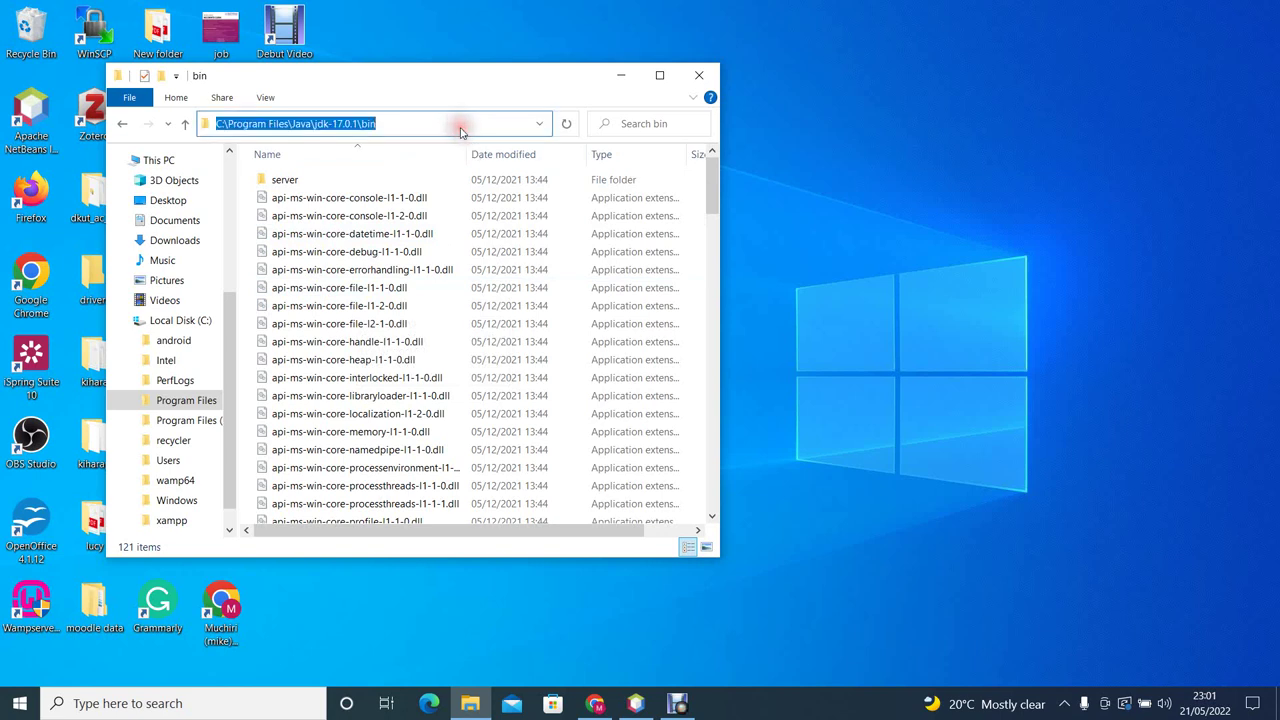
pyautogui.click(325, 123)
pyautogui.click(399, 120)
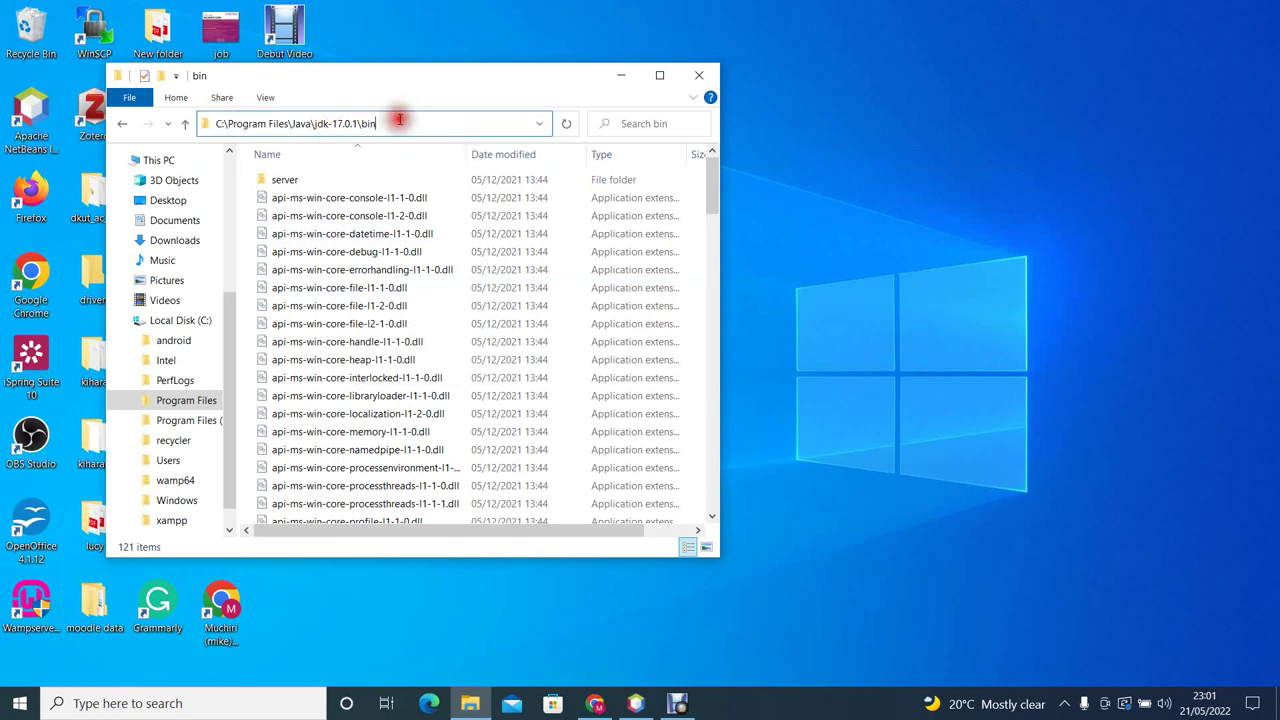
pyautogui.moveTo(399, 120); pyautogui.dragTo(212, 122)
pyautogui.rightClick(238, 124)
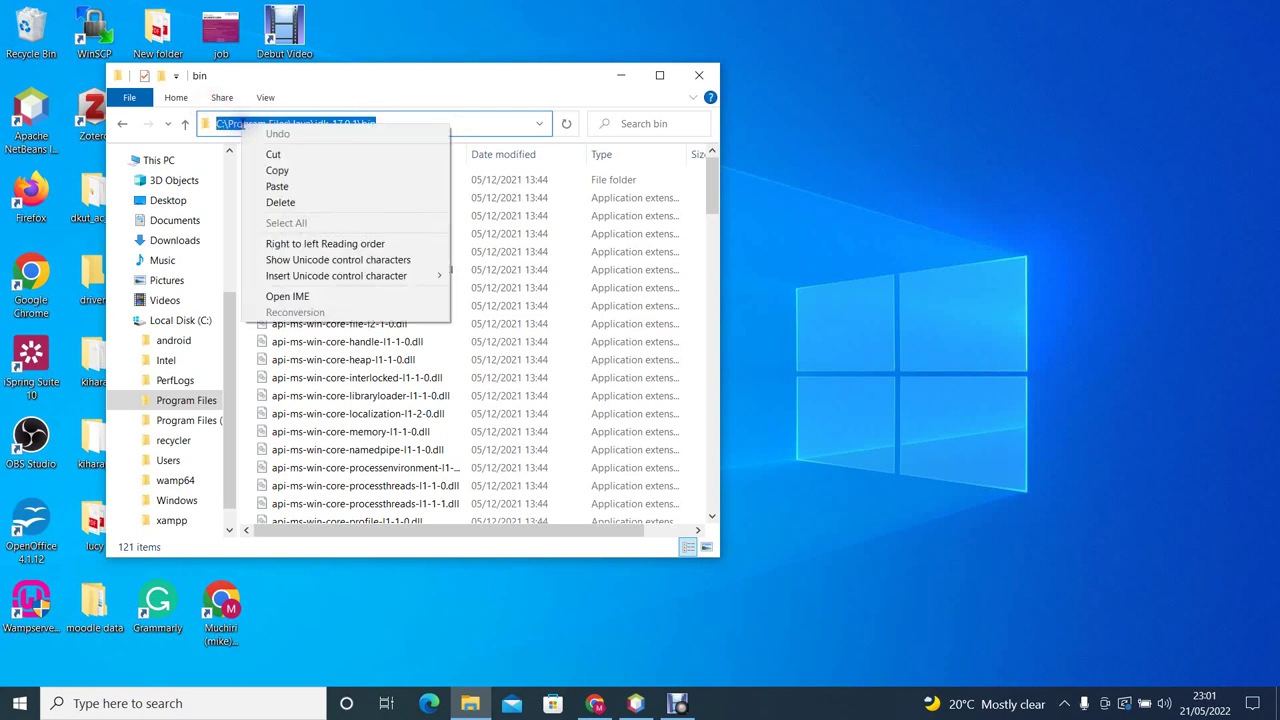
pyautogui.click(281, 171)
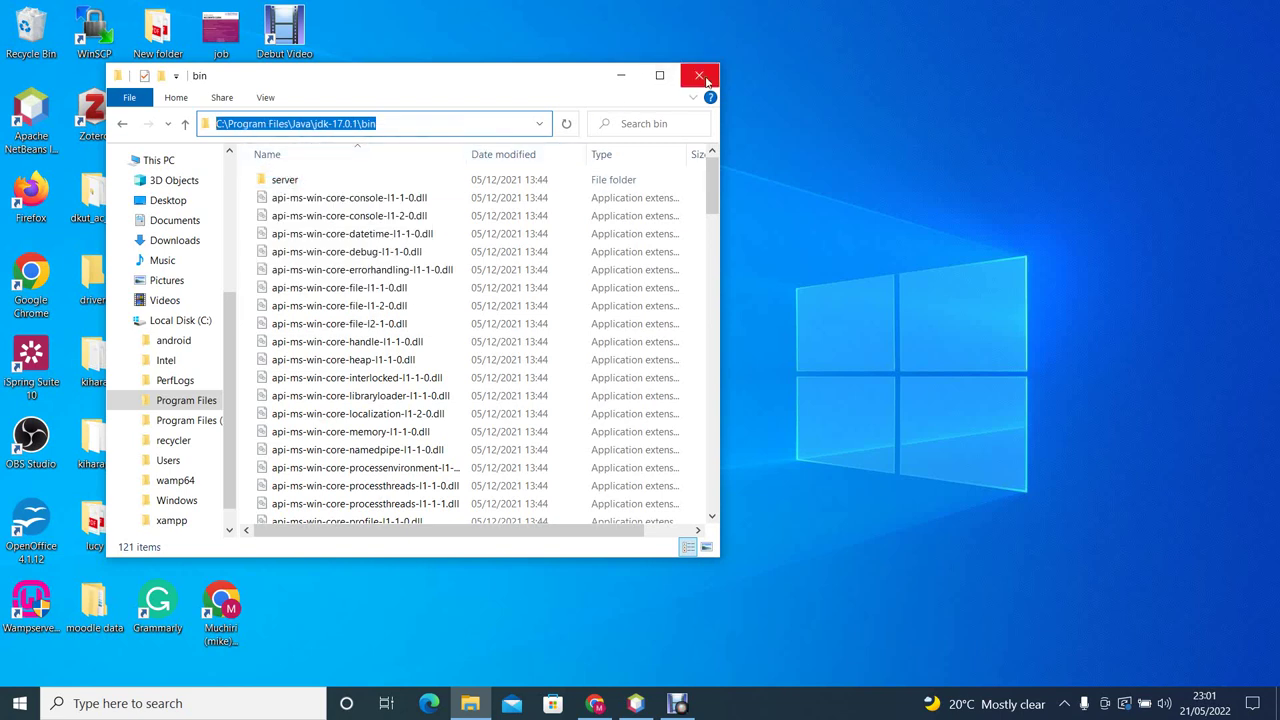
# Open the Environment Variables dialog through This PC's properties and the advanced system settings
pyautogui.click(233, 354)
pyautogui.moveTo(233, 354); pyautogui.dragTo(234, 295)
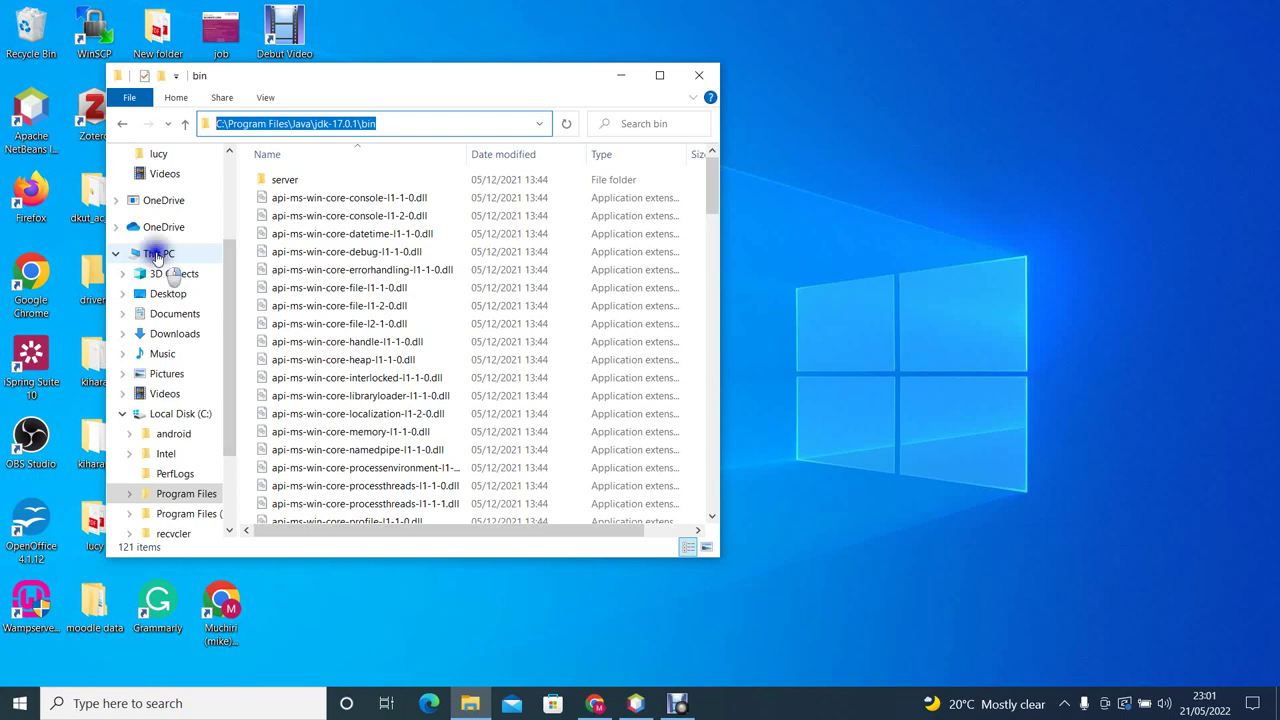
pyautogui.rightClick(157, 256)
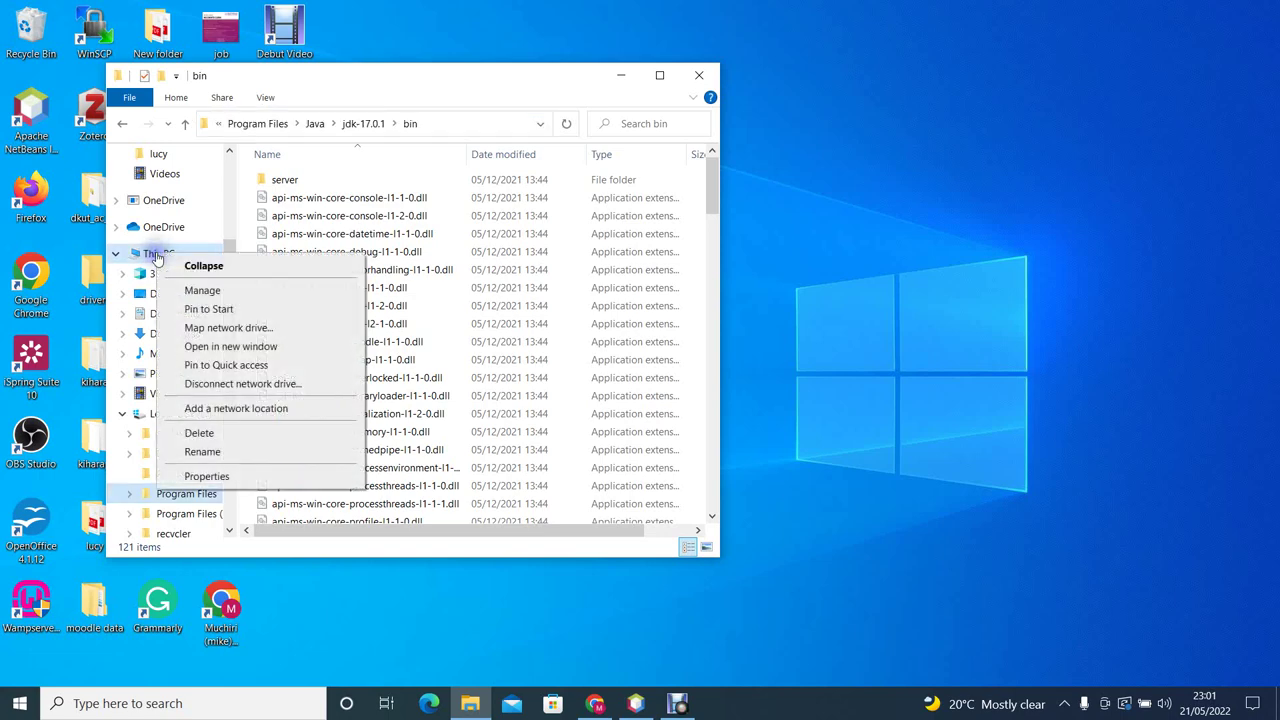
pyautogui.click(216, 480)
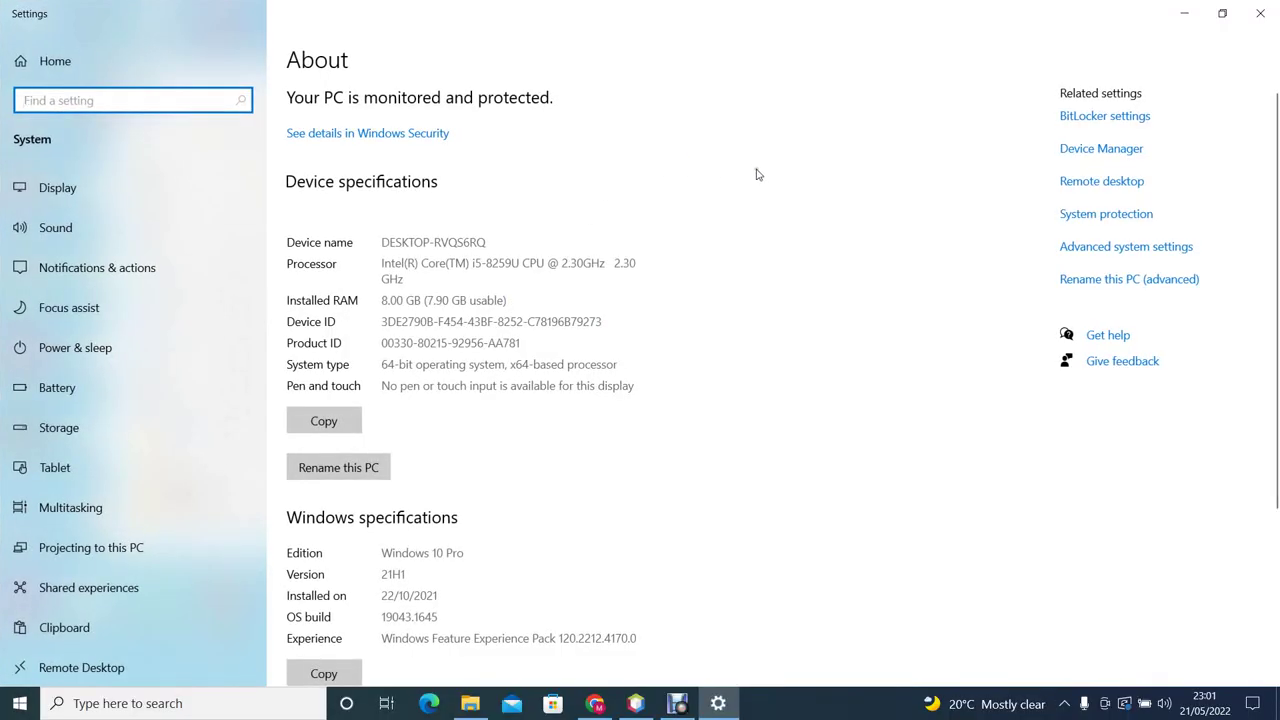
pyautogui.click(1088, 248)
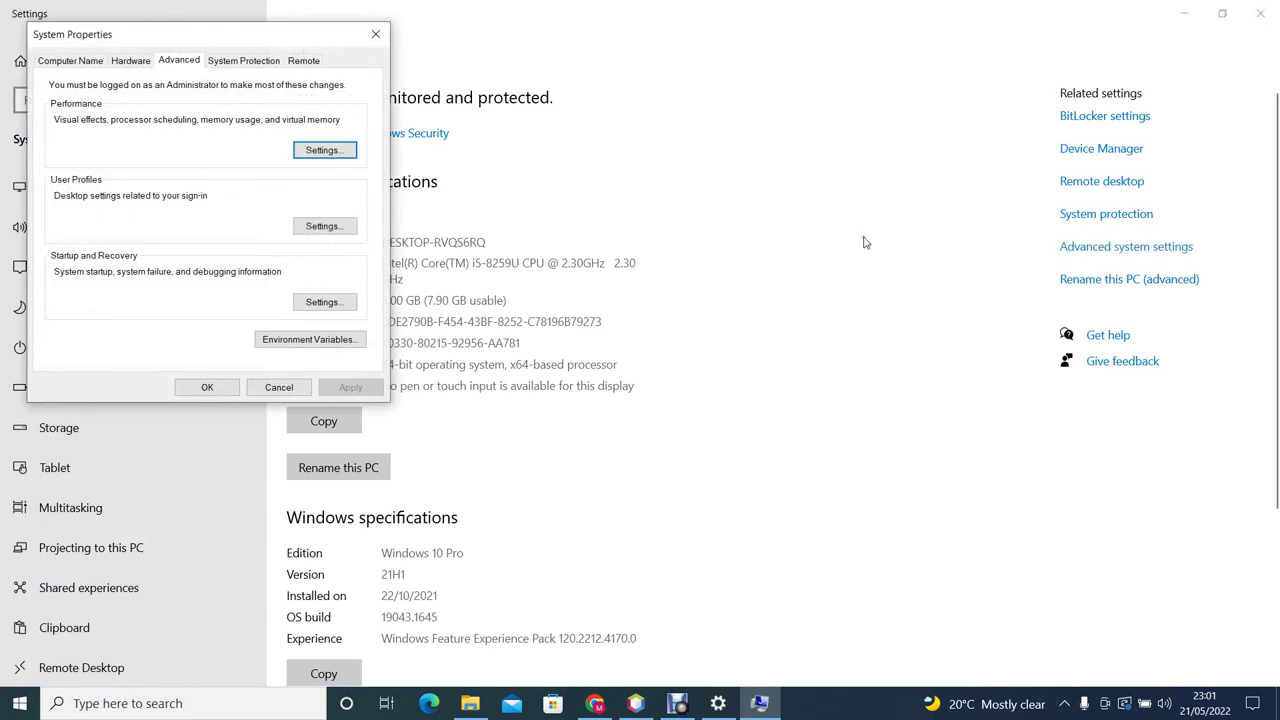
pyautogui.moveTo(209, 33); pyautogui.dragTo(671, 69)
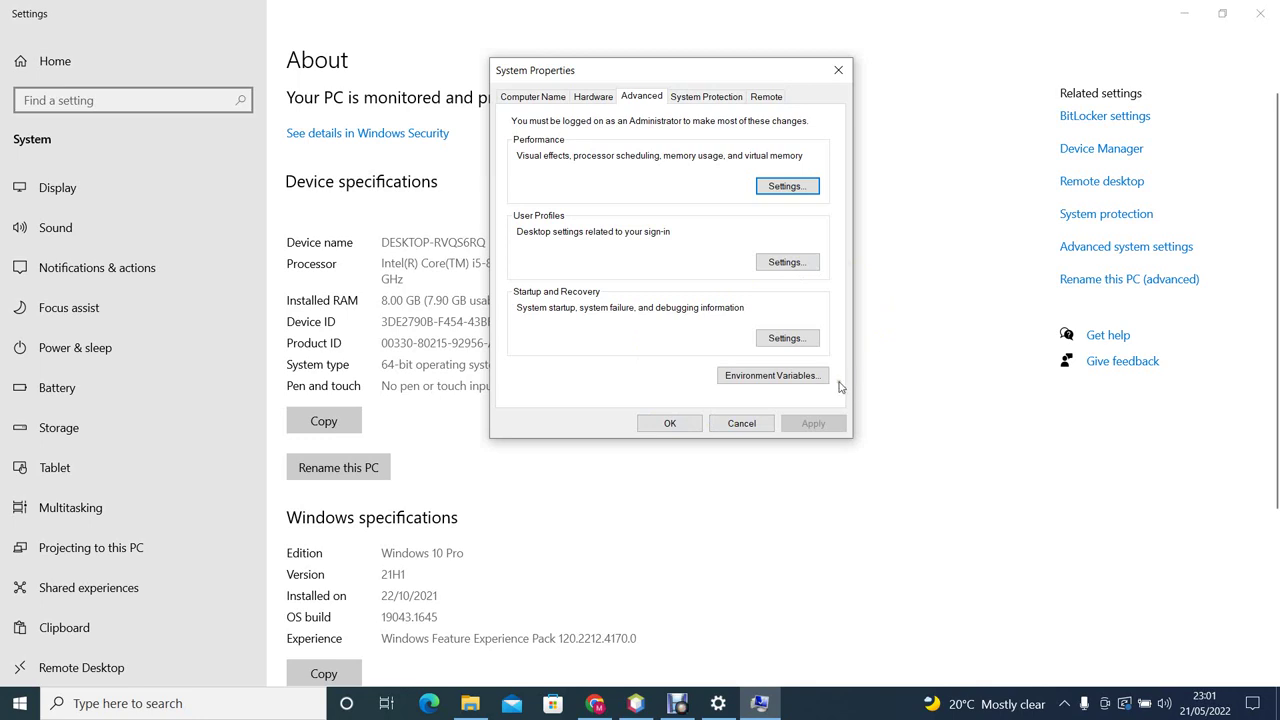
pyautogui.click(778, 375)
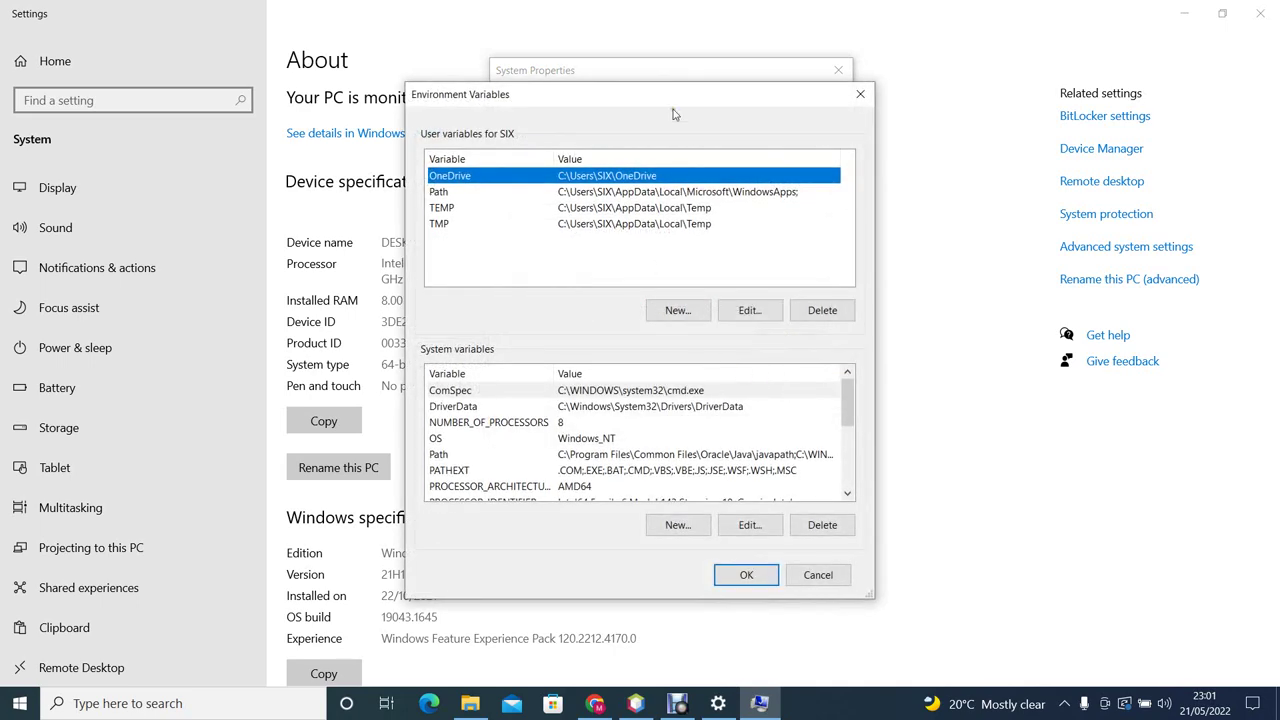
pyautogui.moveTo(674, 94); pyautogui.dragTo(668, 42)
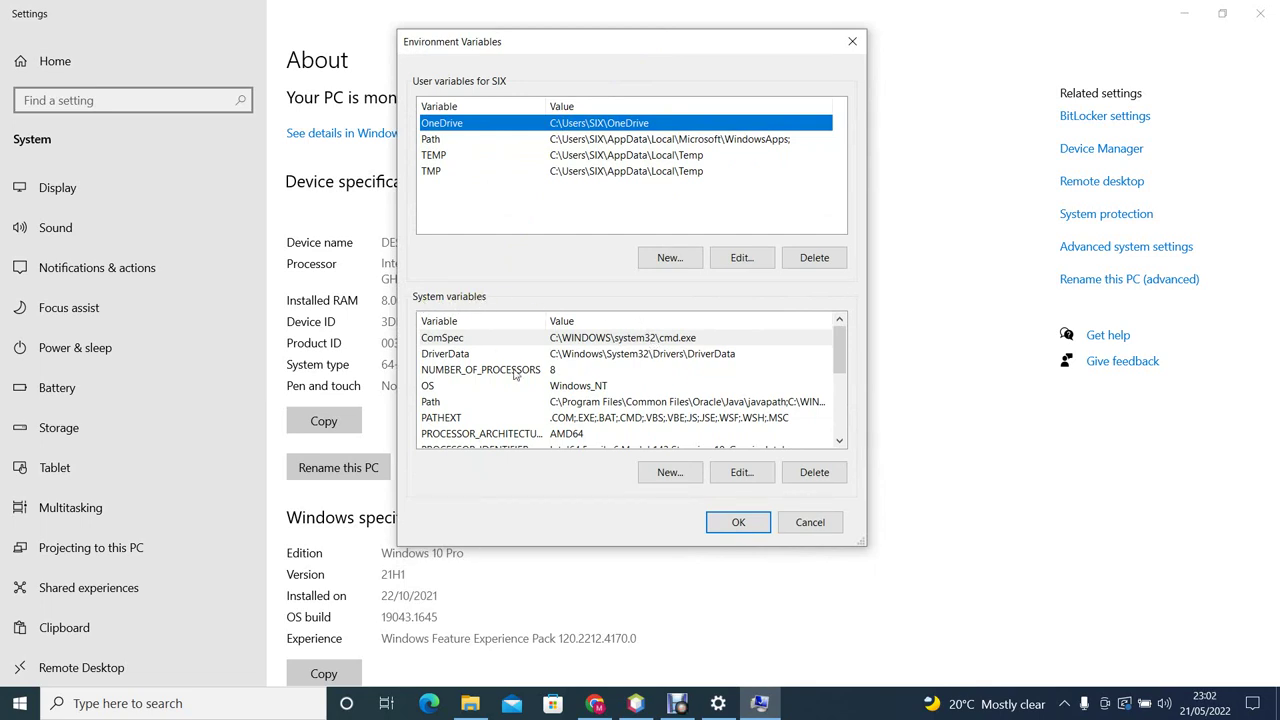
# Add a system variable named path with the value C:\Program Files\Java\jdk-17.0.1\bin, accept the changes and close Settings
pyautogui.click(666, 472)
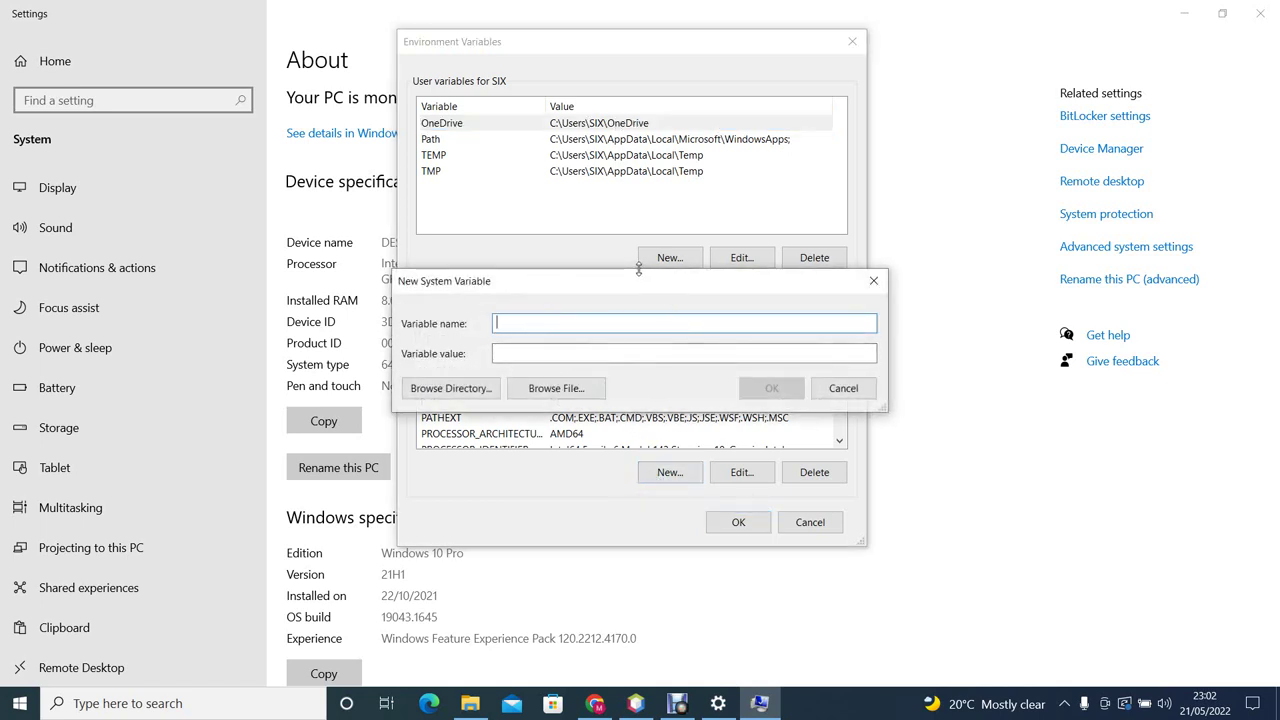
pyautogui.moveTo(629, 290); pyautogui.dragTo(629, 247)
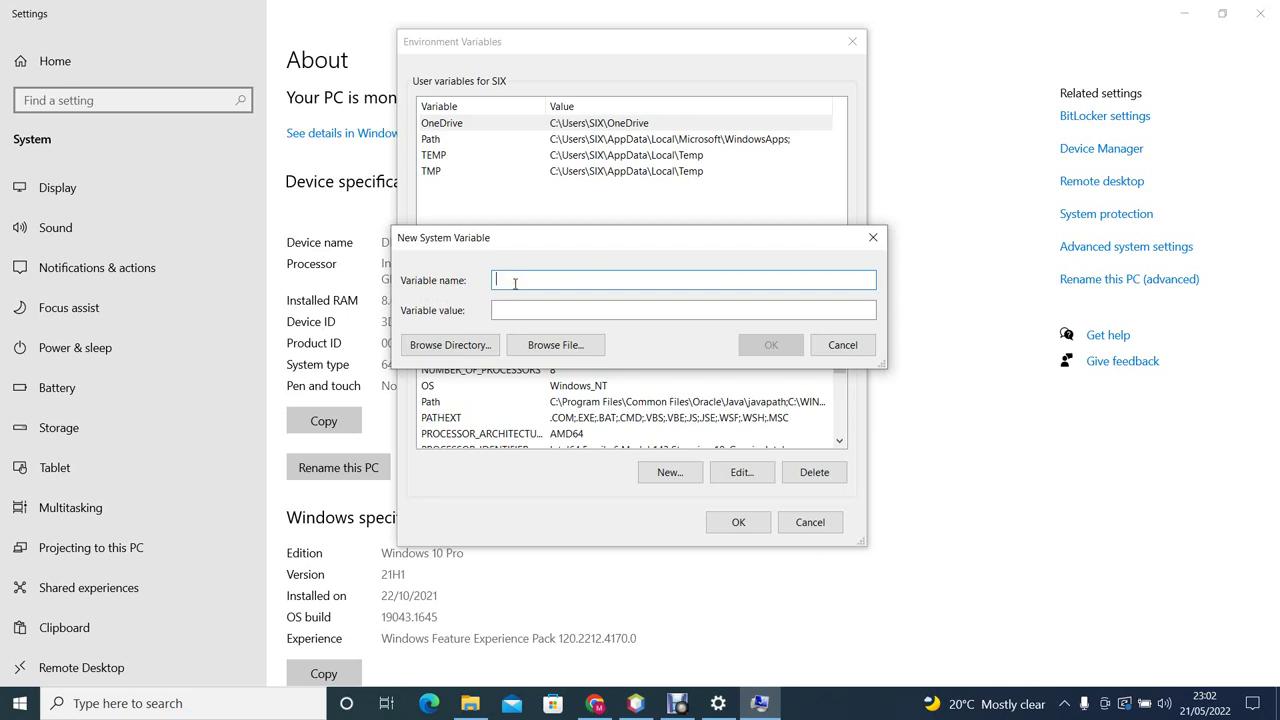
pyautogui.write('ath')
pyautogui.click(515, 311)
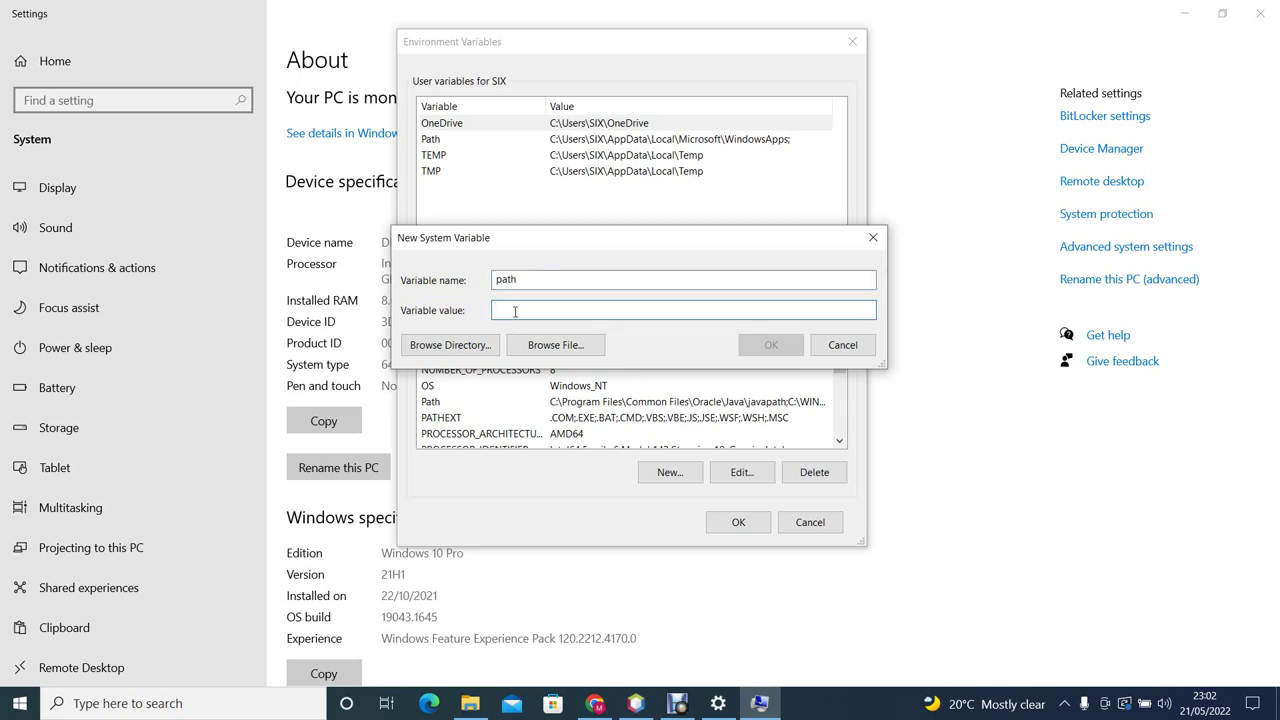
pyautogui.rightClick(515, 311)
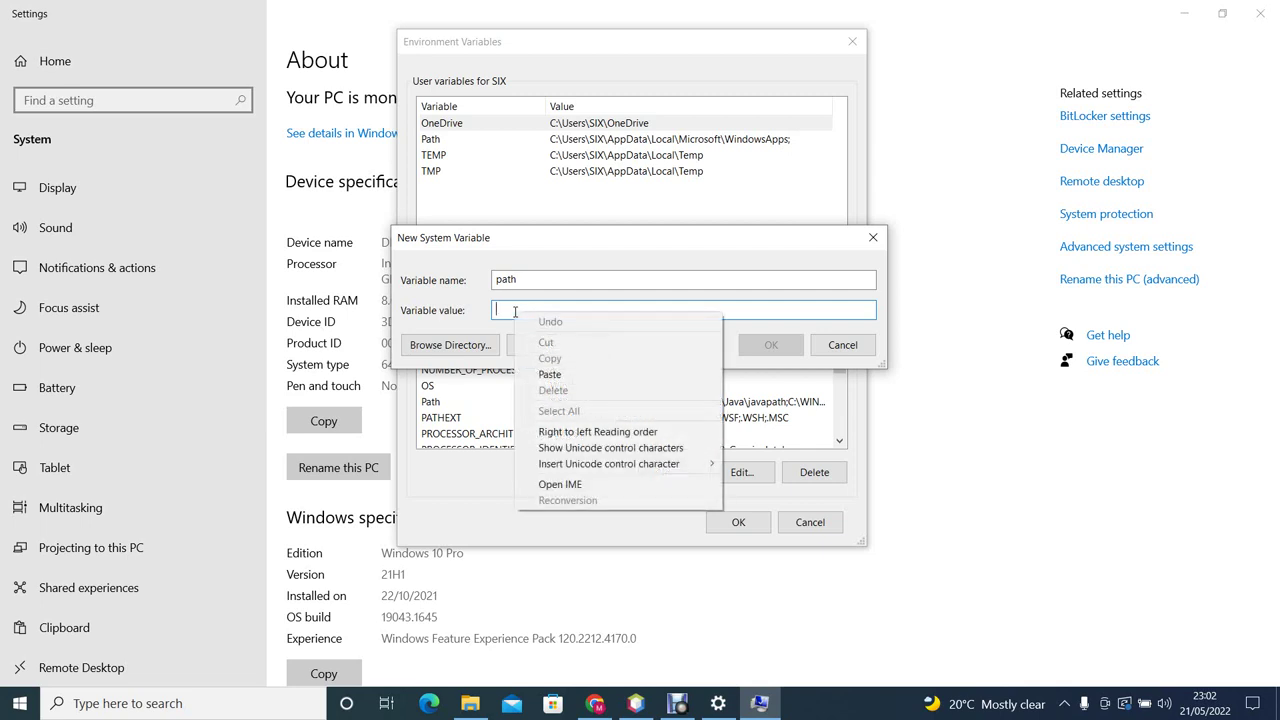
pyautogui.click(551, 376)
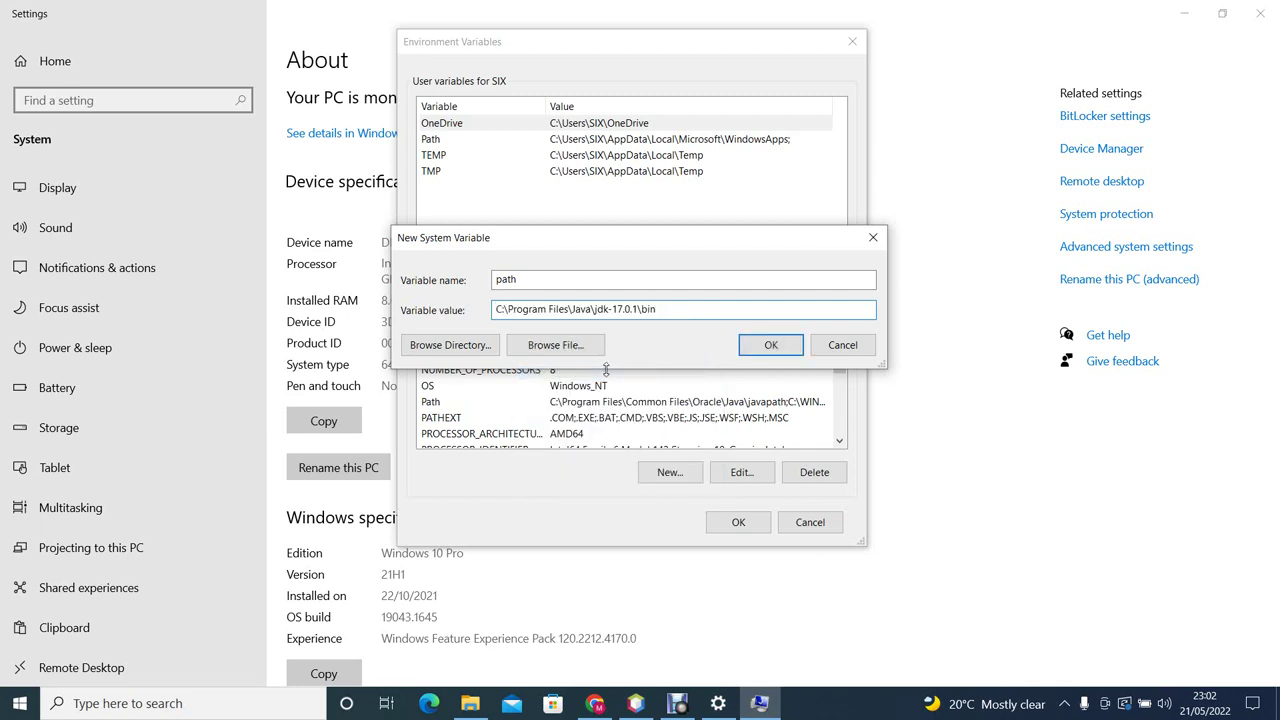
pyautogui.click(771, 346)
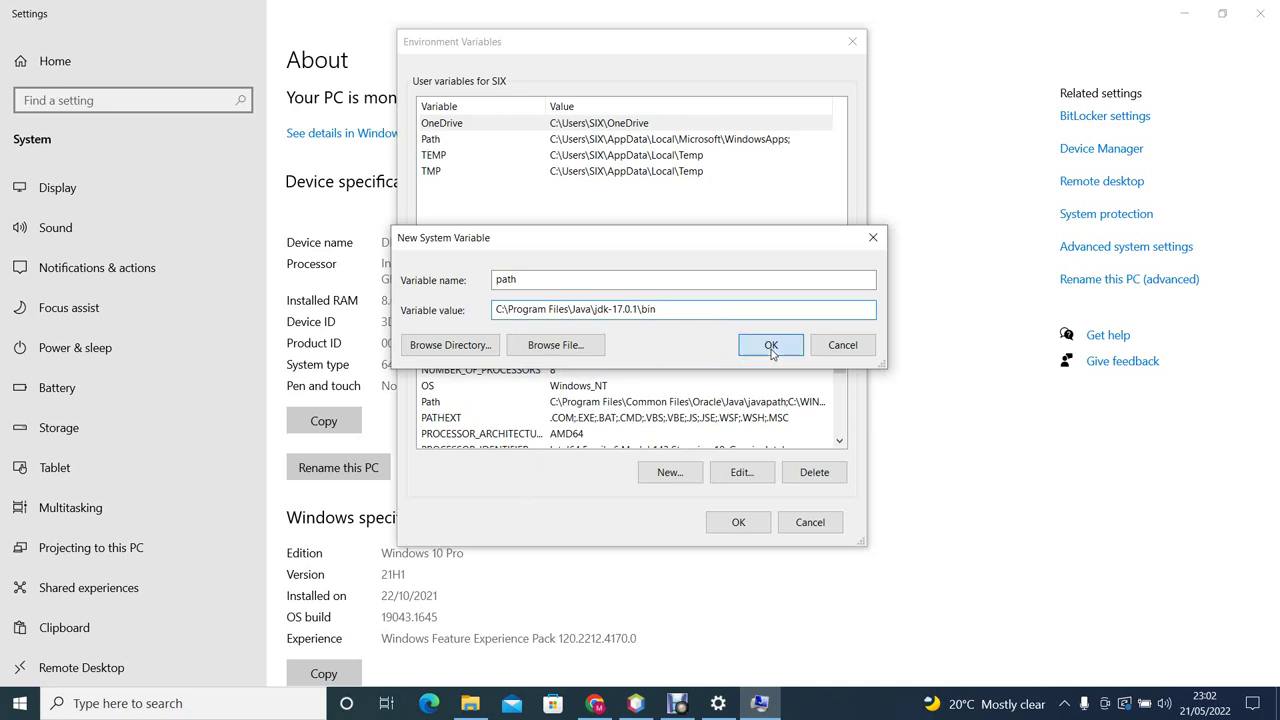
pyautogui.click(740, 525)
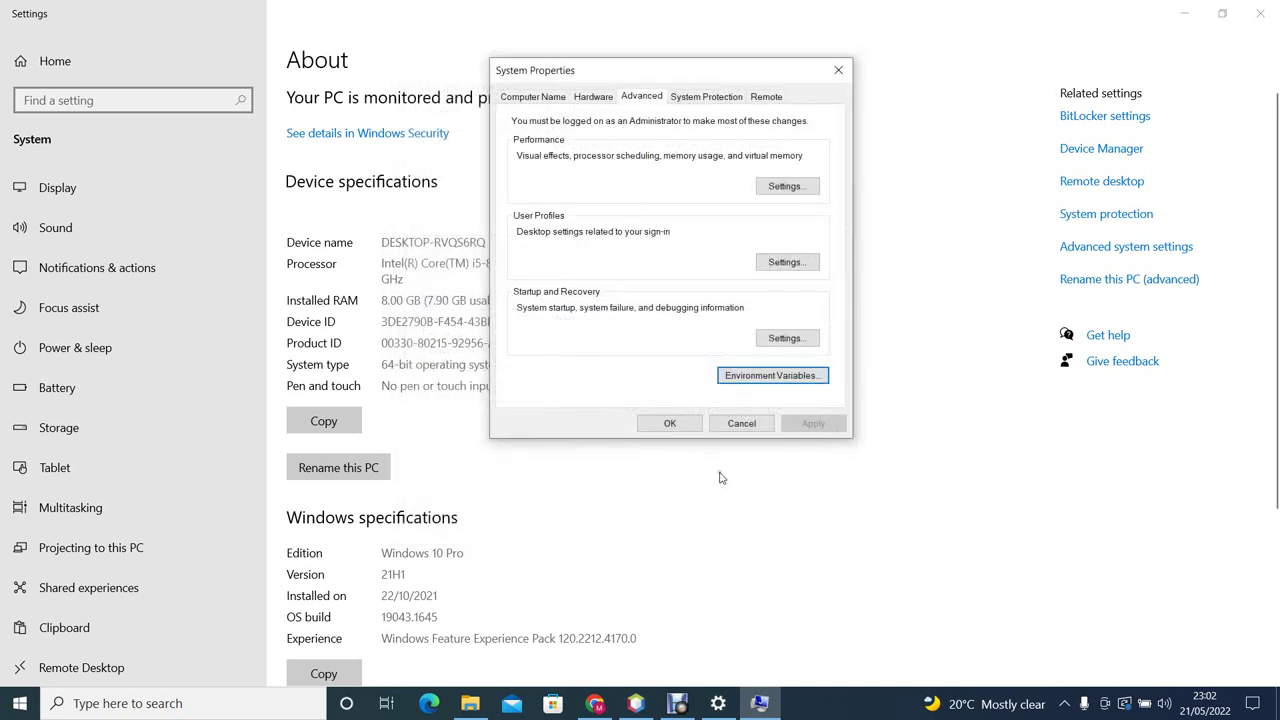
pyautogui.click(670, 425)
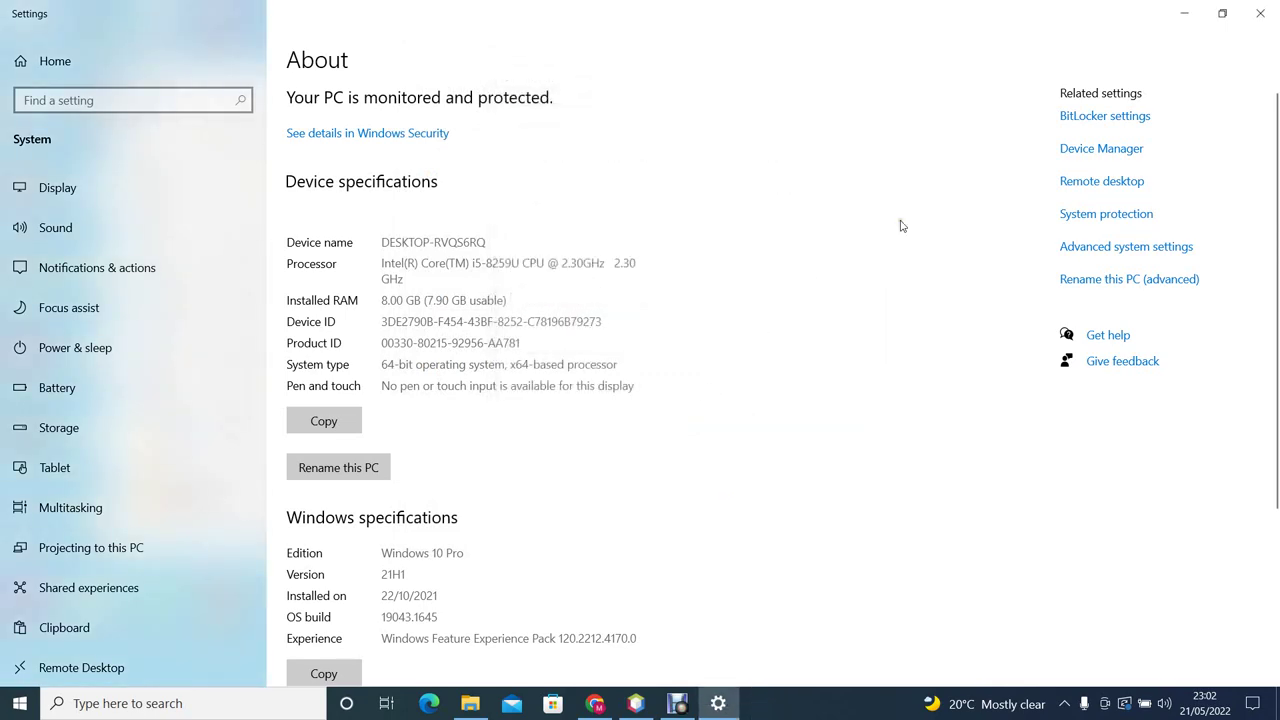
pyautogui.click(1260, 13)
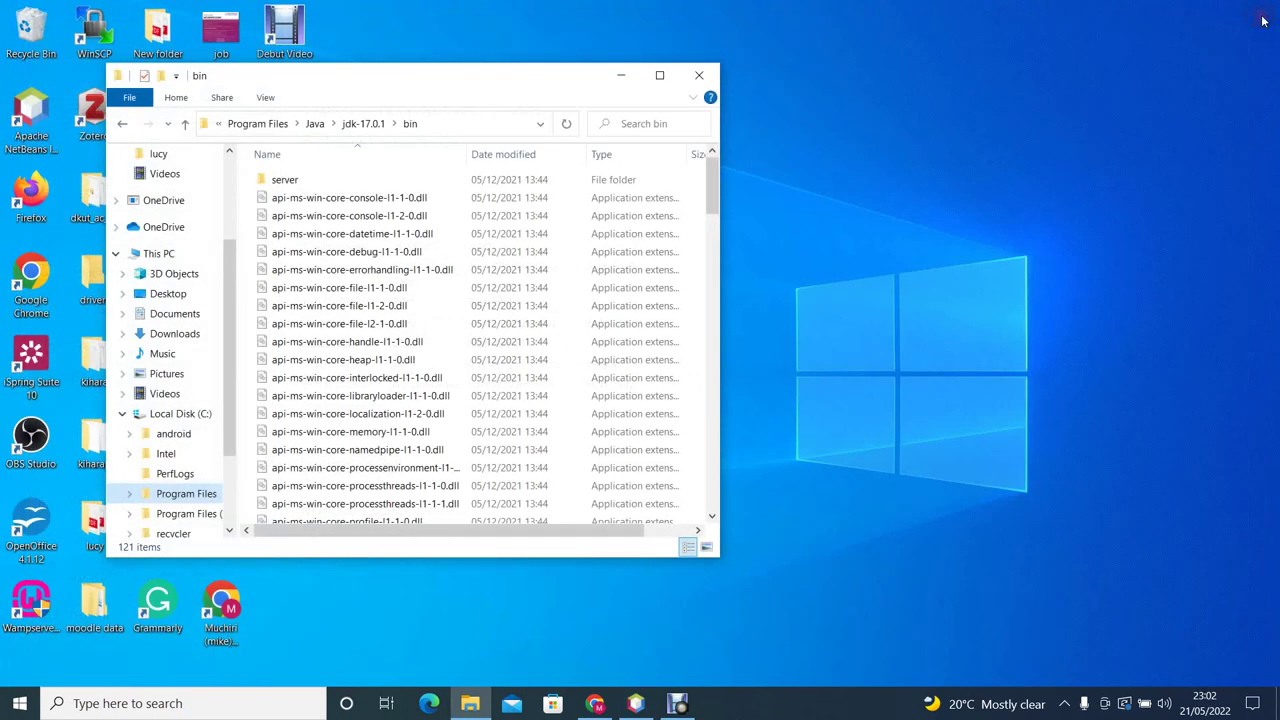
# Open the Windows power options
pyautogui.click(18, 705)
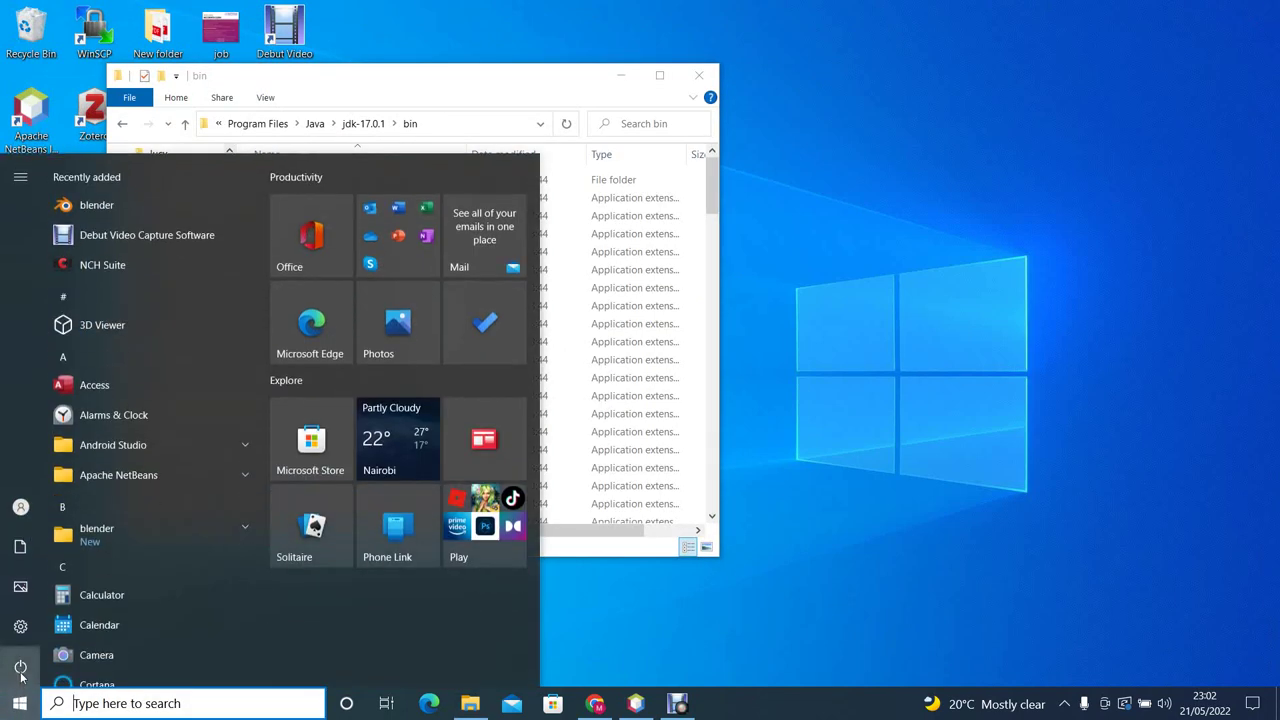
pyautogui.moveTo(20, 668)
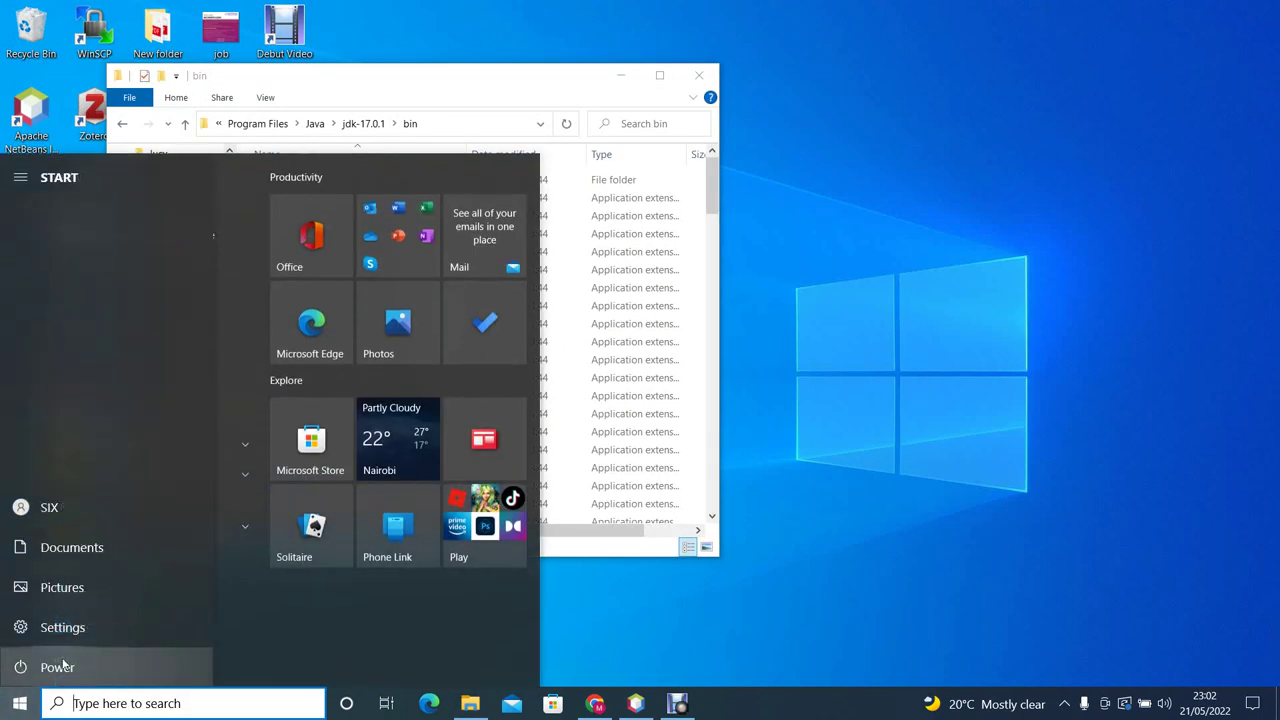
pyautogui.click(63, 660)
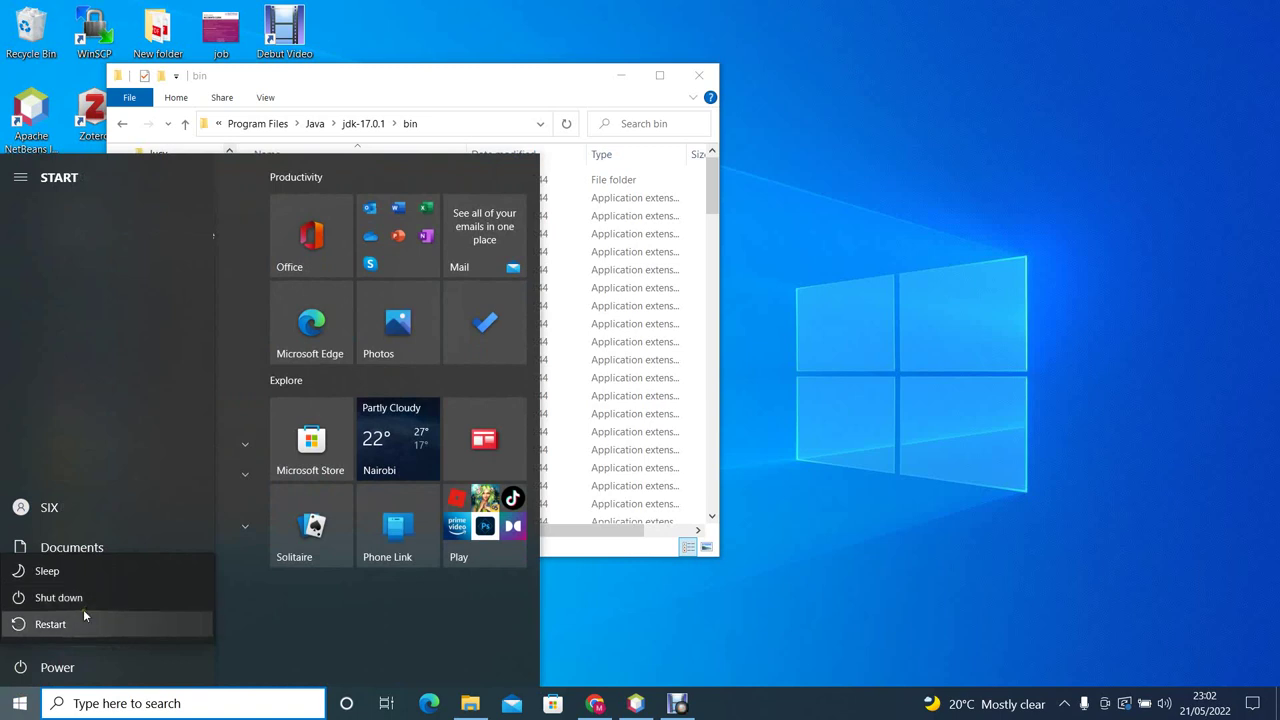